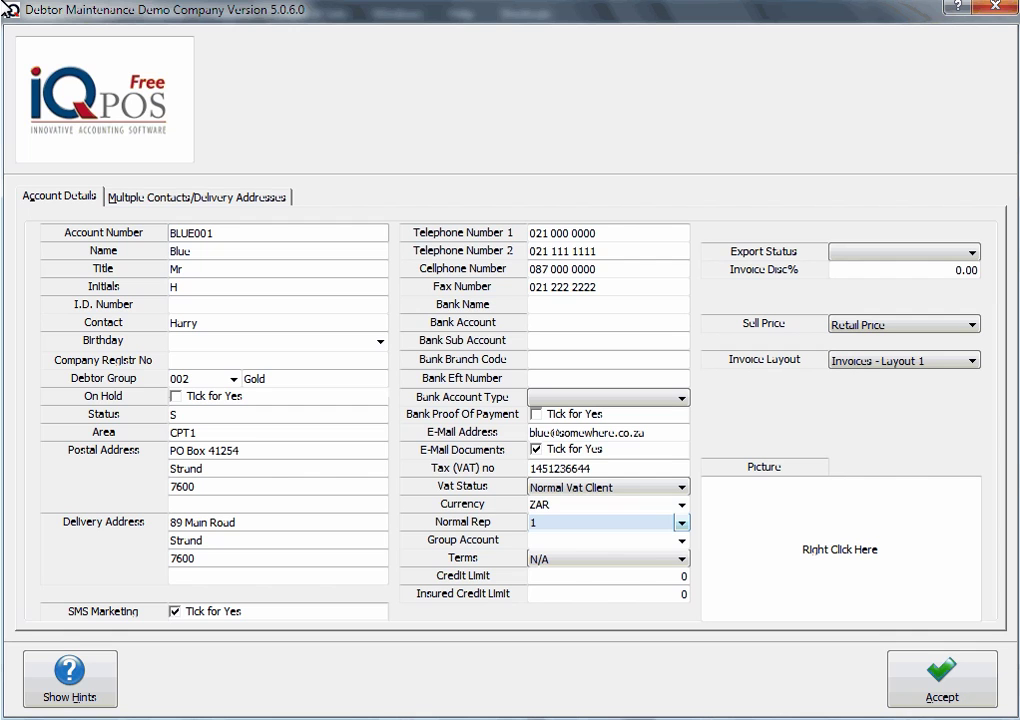
Step: Assign Rep 1 as debtor BLUE001's Normal Rep via the rep lookup
left_click(677, 524)
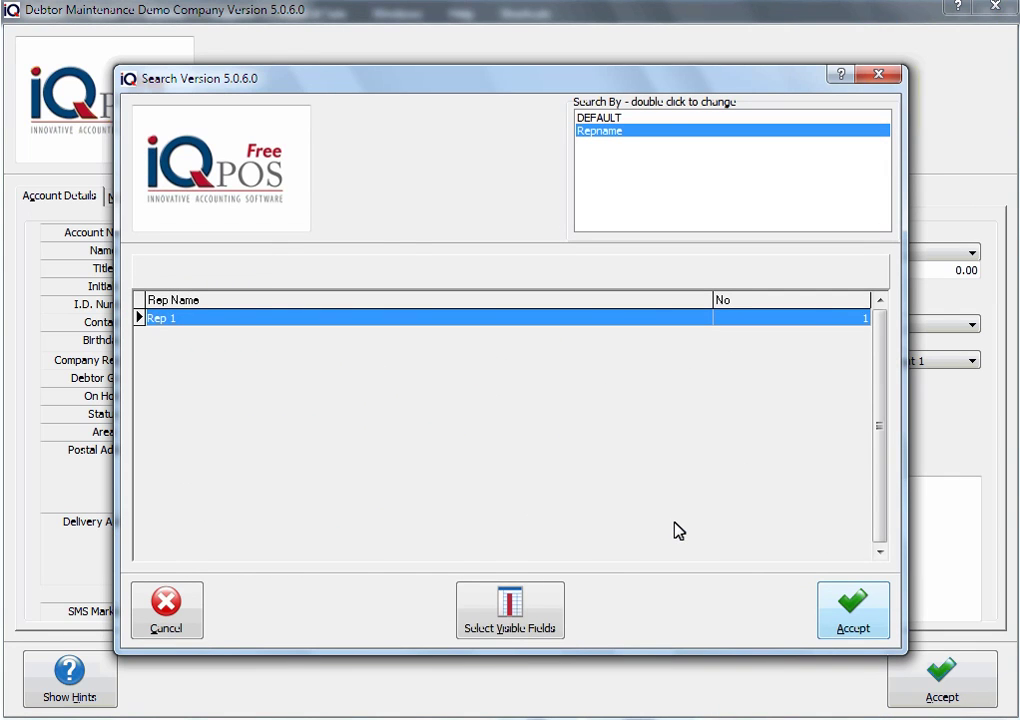
left_click(840, 615)
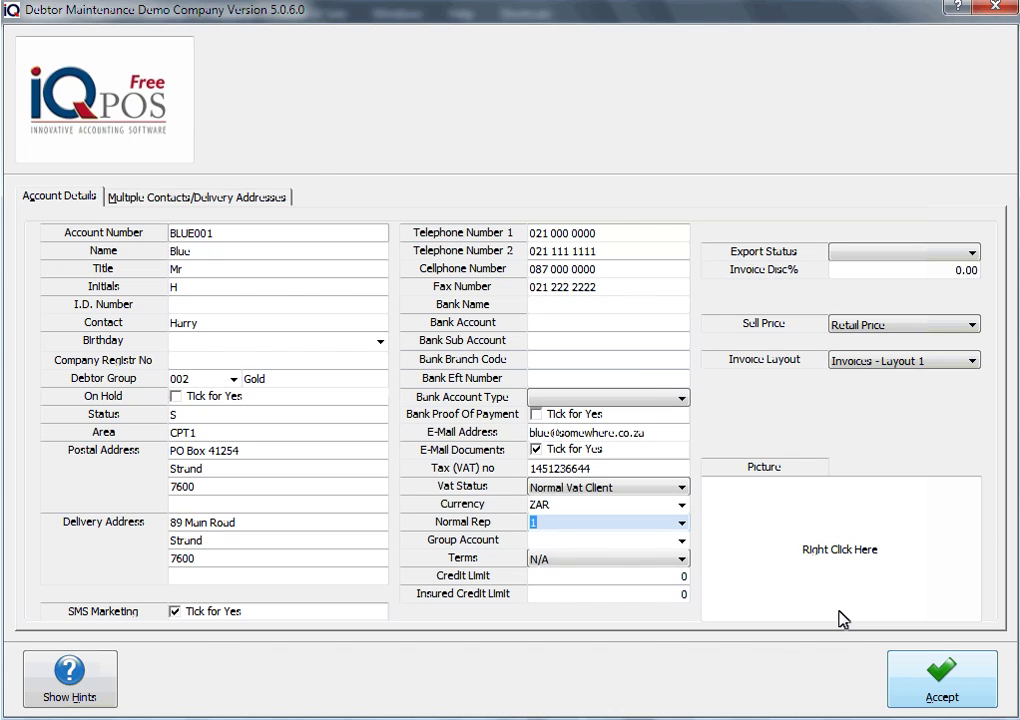
Step: Save BLUE001, then open the Sales Representatives commission list from Default Tables setup
left_click(903, 690)
left_click(1009, 12)
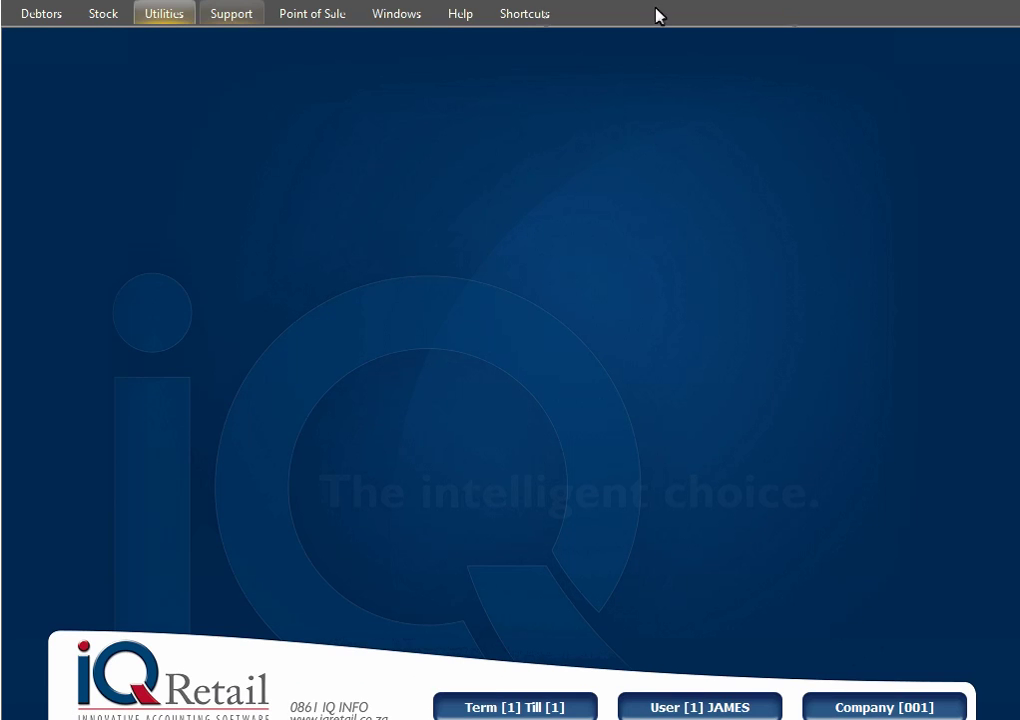
left_click(161, 13)
left_click(232, 60)
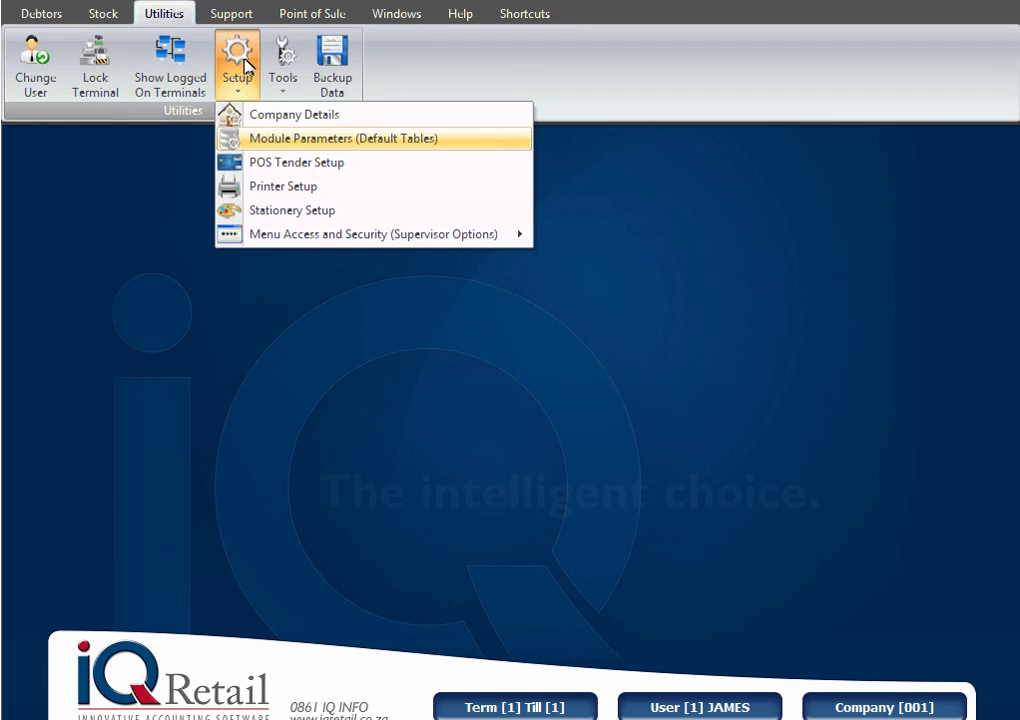
left_click(276, 138)
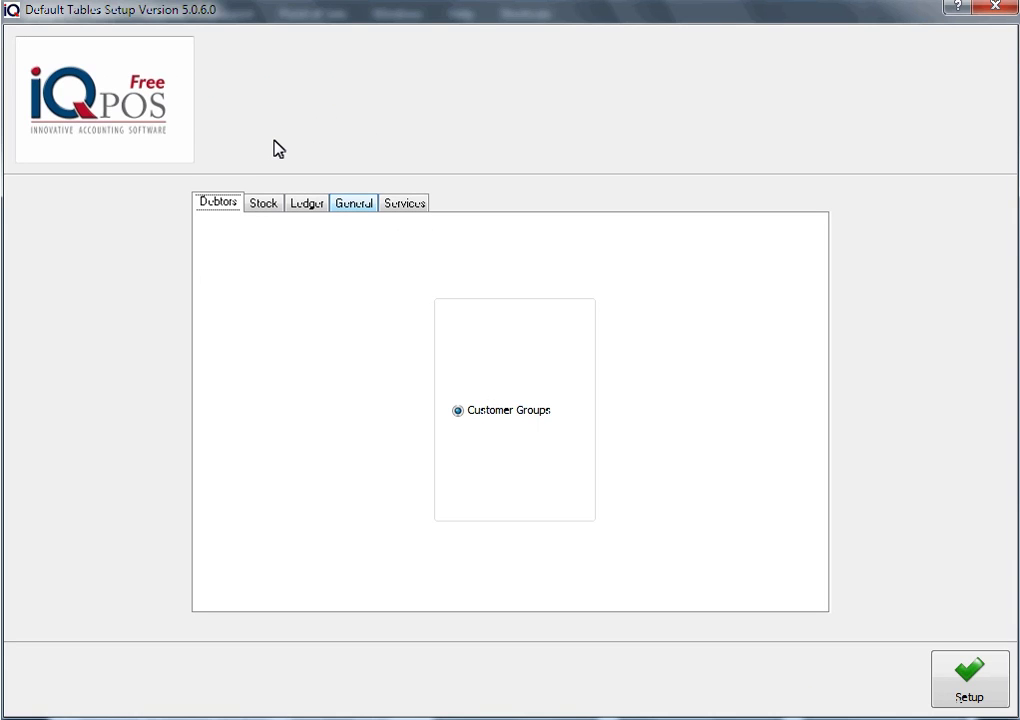
left_click(359, 212)
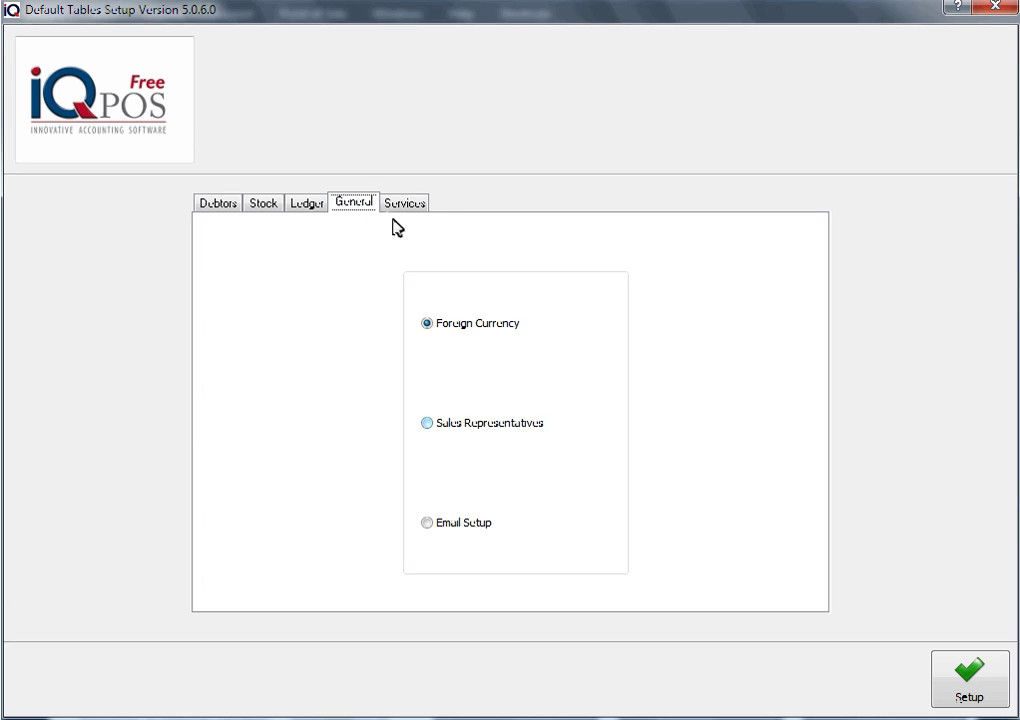
left_click(446, 430)
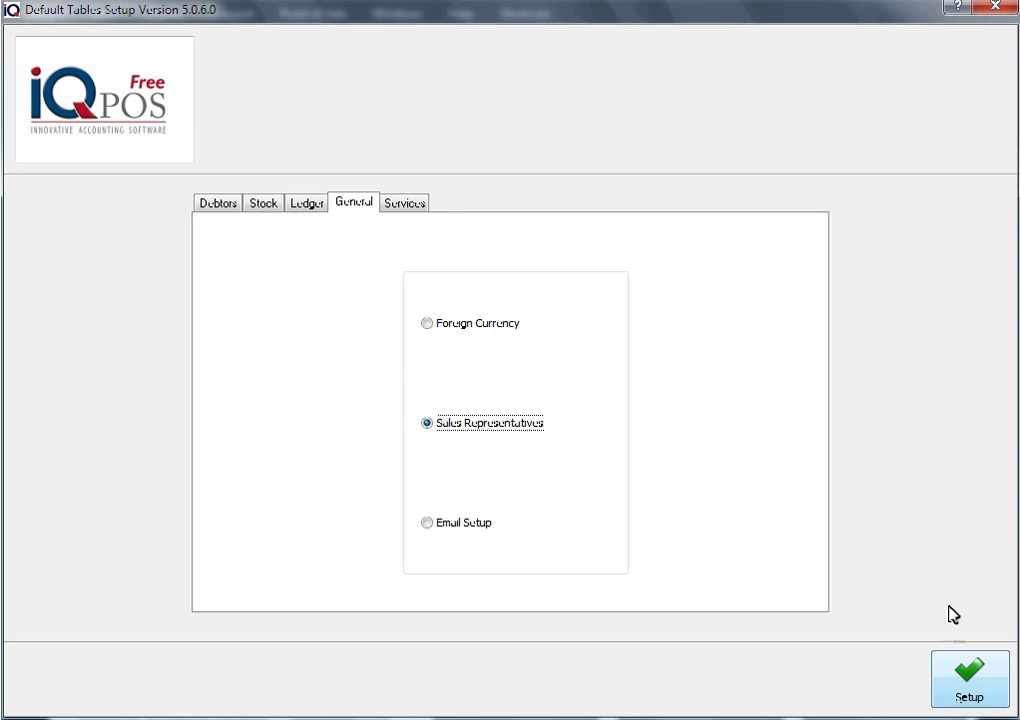
left_click(965, 688)
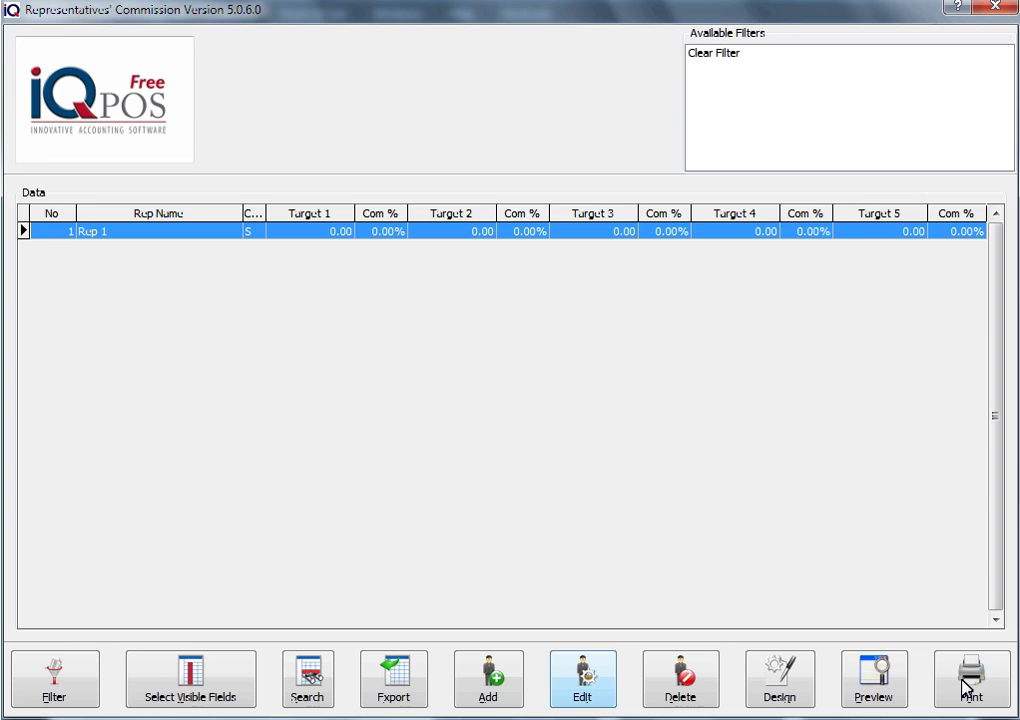
left_click(576, 672)
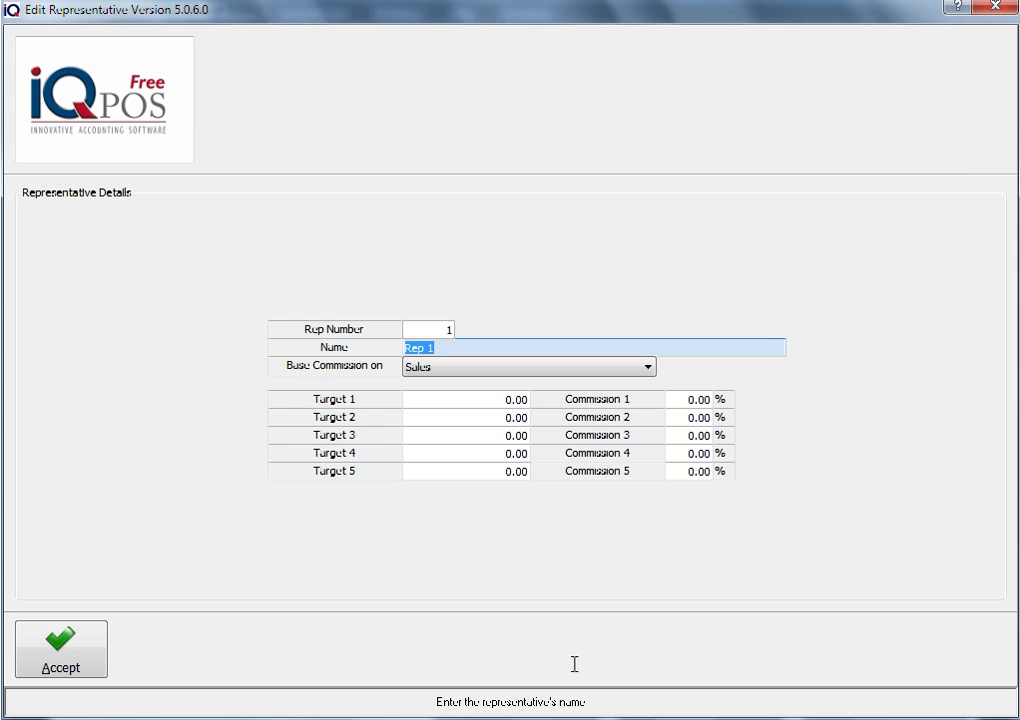
type("Joe ")
type("Young")
left_click(648, 366)
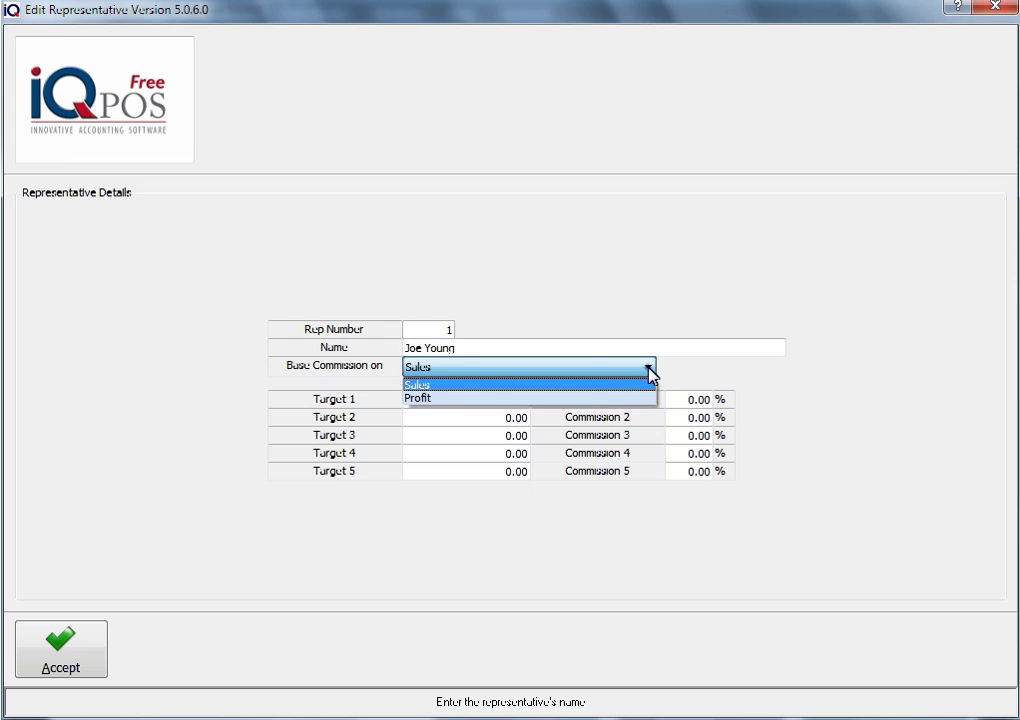
left_click(623, 367)
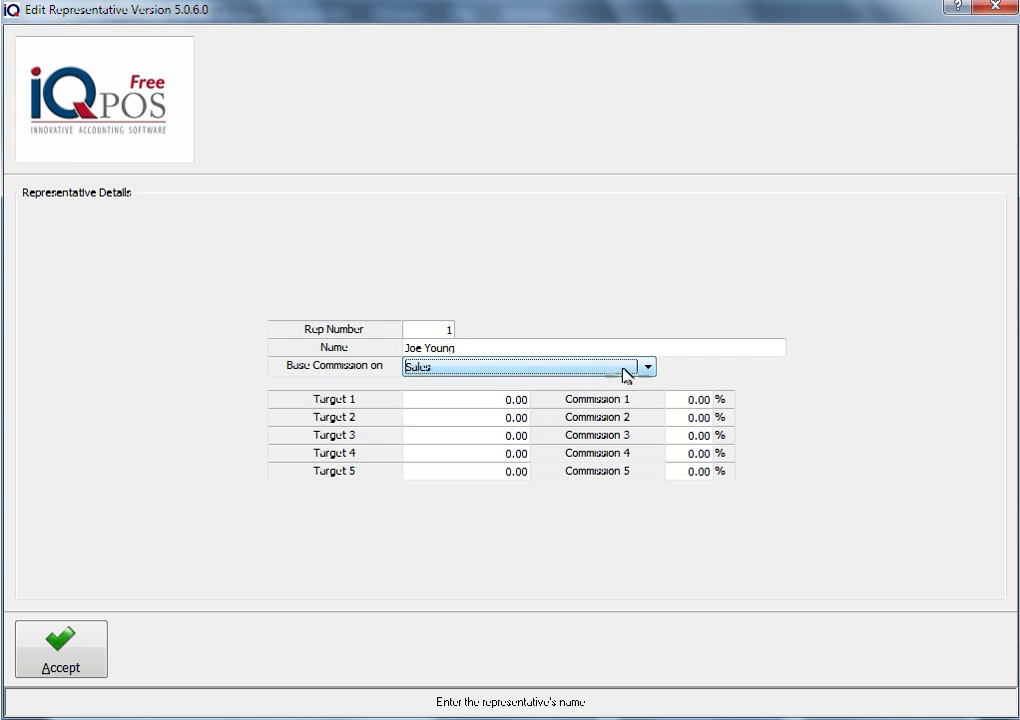
left_click(448, 375)
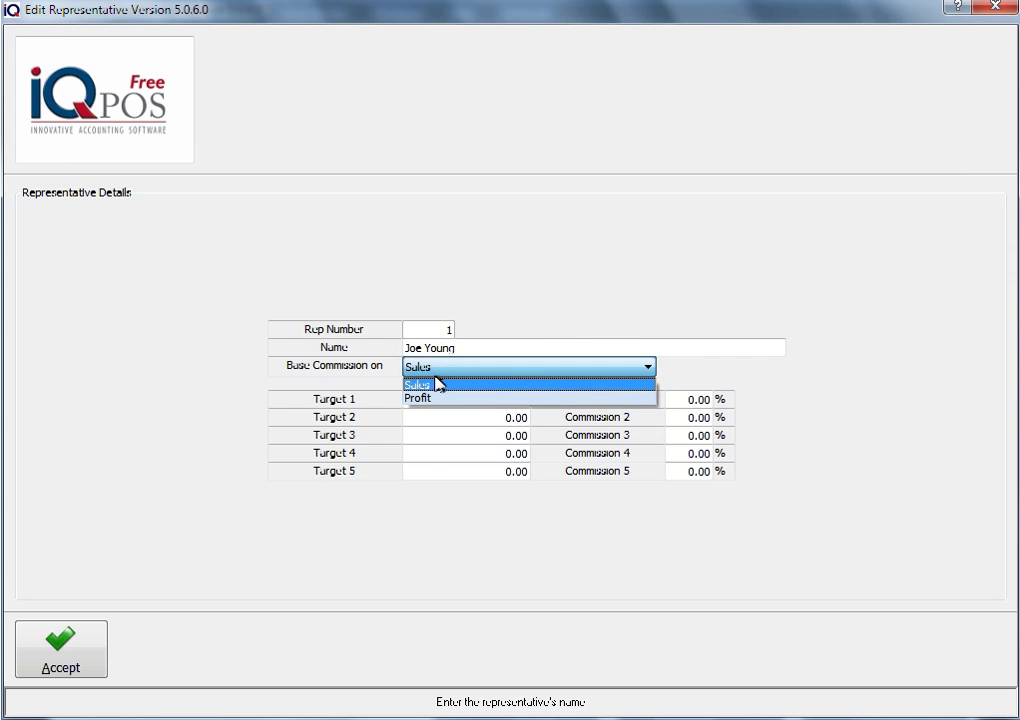
left_click(449, 386)
left_click(448, 399)
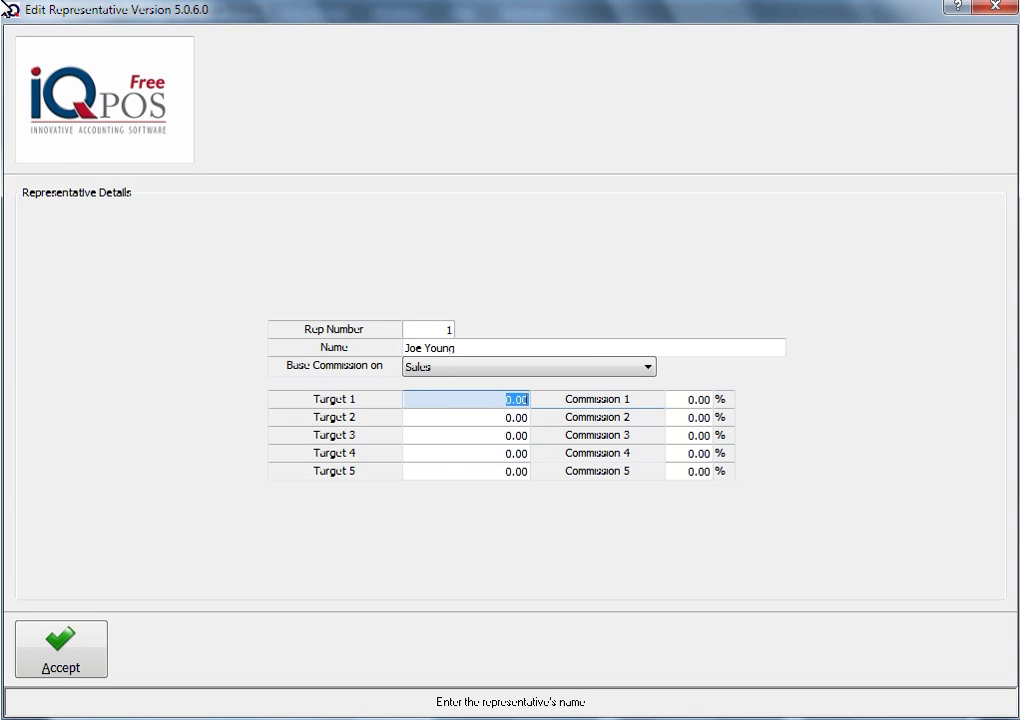
type("0.01")
key("Tab")
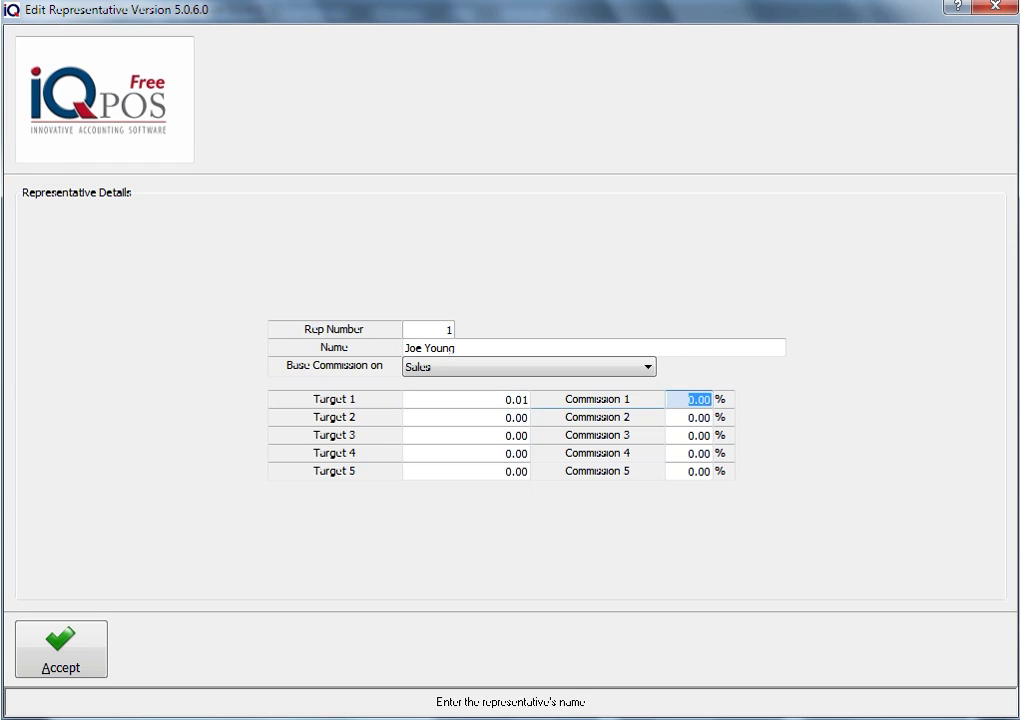
type("2")
key("Tab")
type("1")
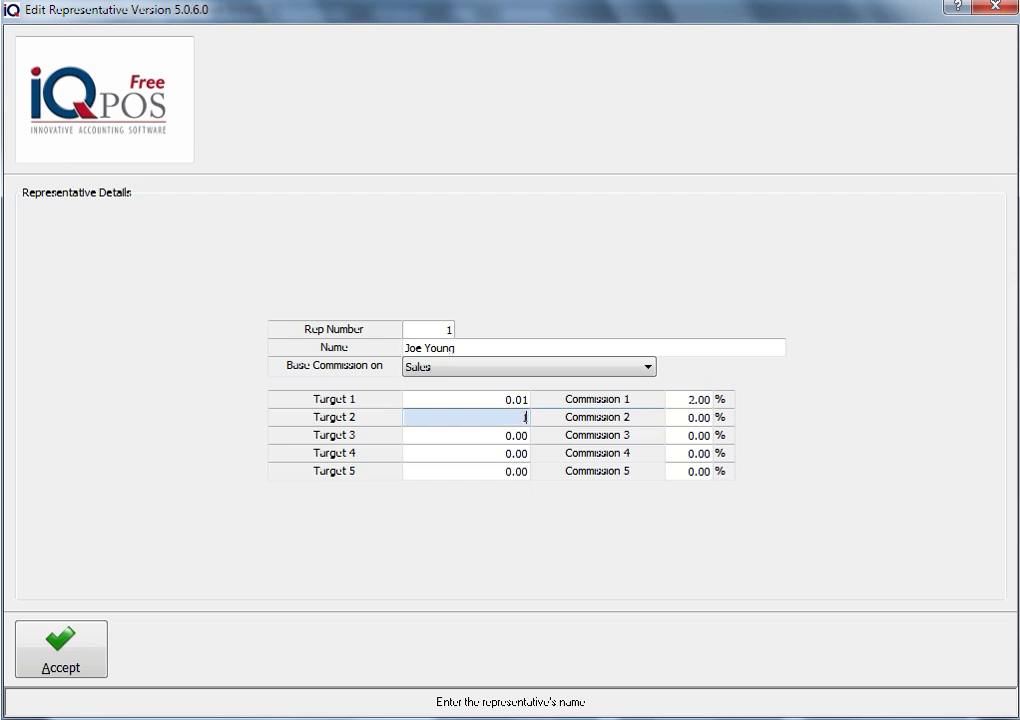
type("000")
key("Tab")
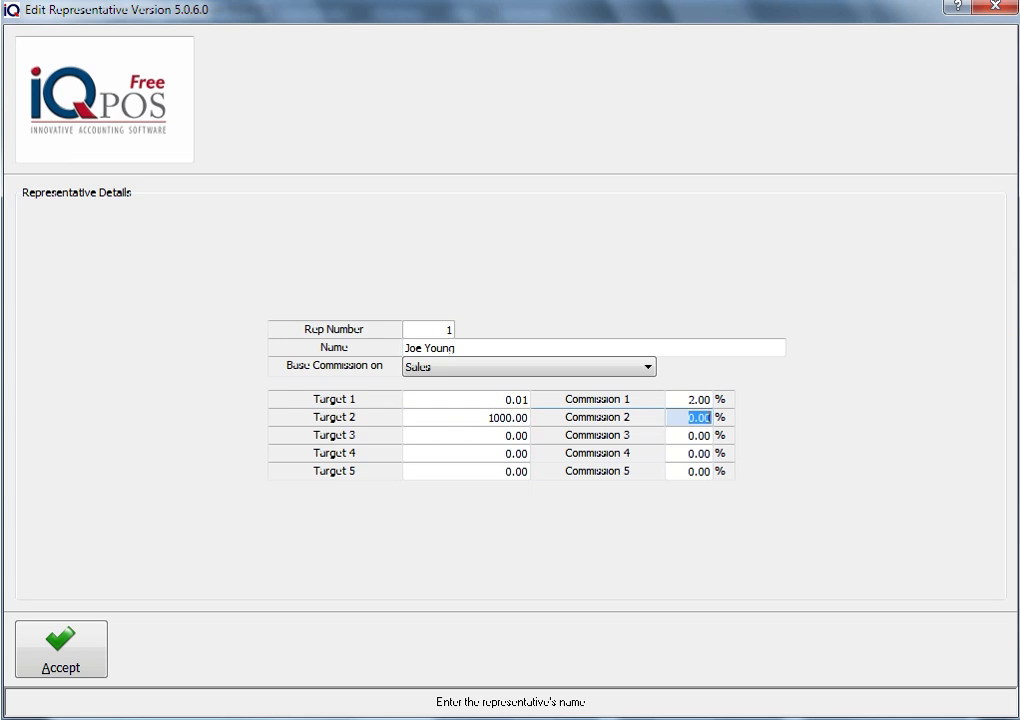
type("3.5")
key("Tab")
type("2")
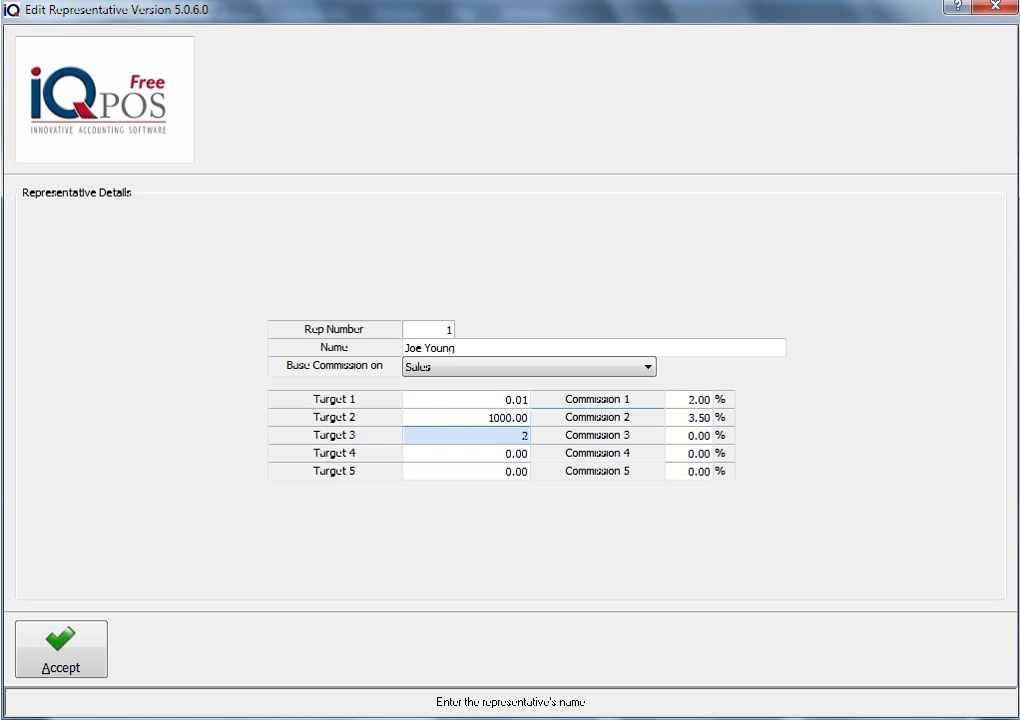
type("5000")
key("Tab")
type("4")
key("Tab")
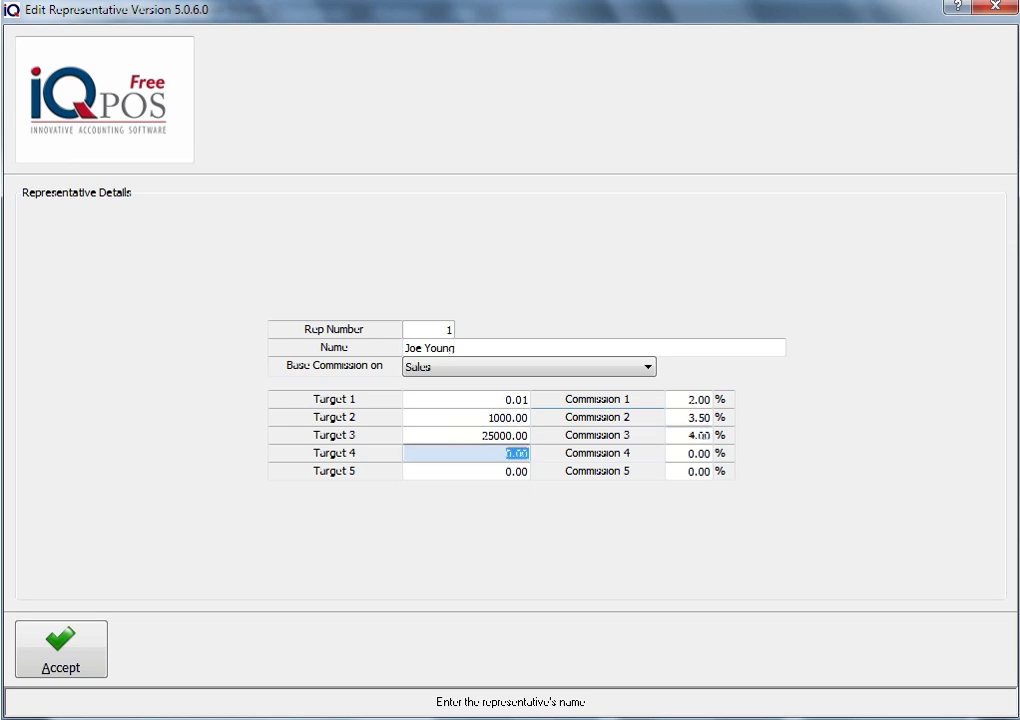
type("5000")
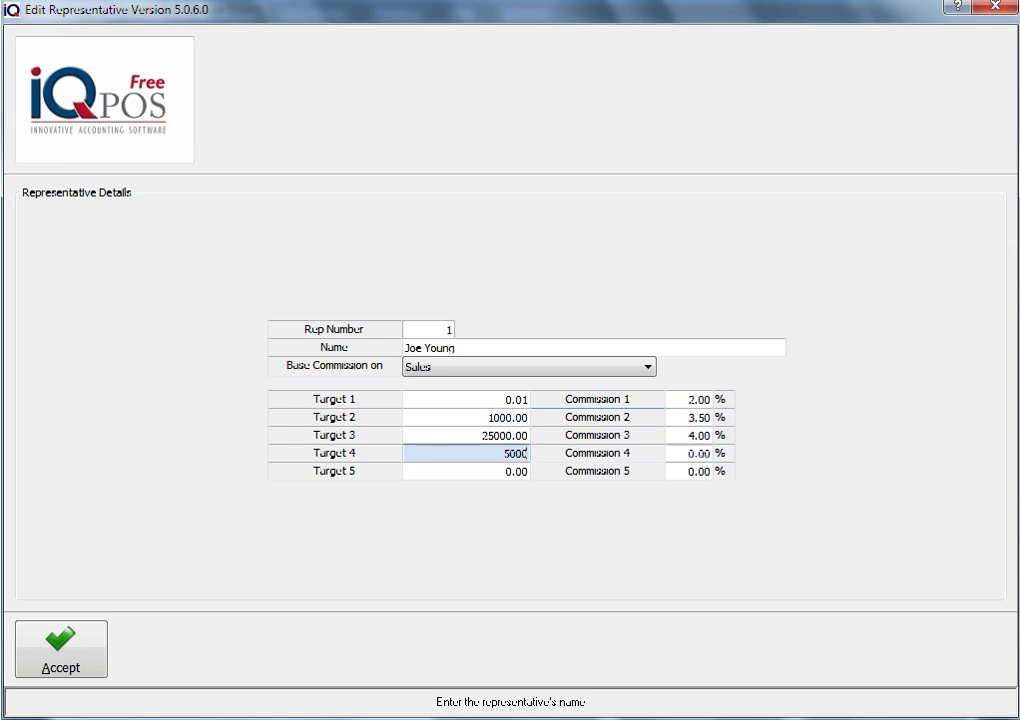
key("Tab")
type("5")
key("Tab")
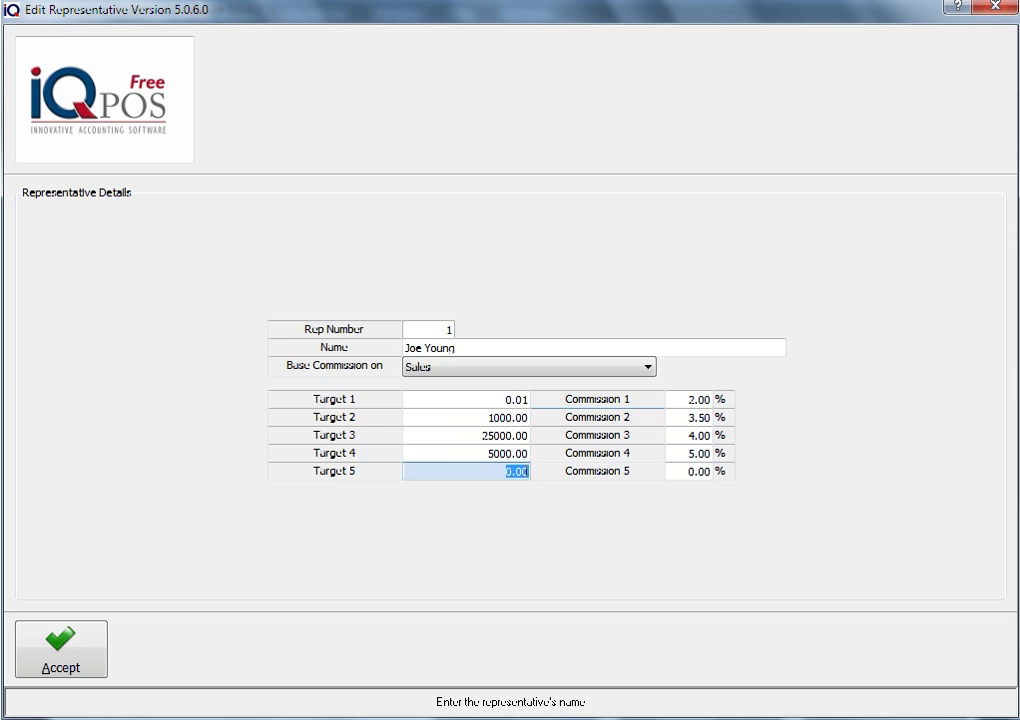
type("100")
type("00")
key("Tab")
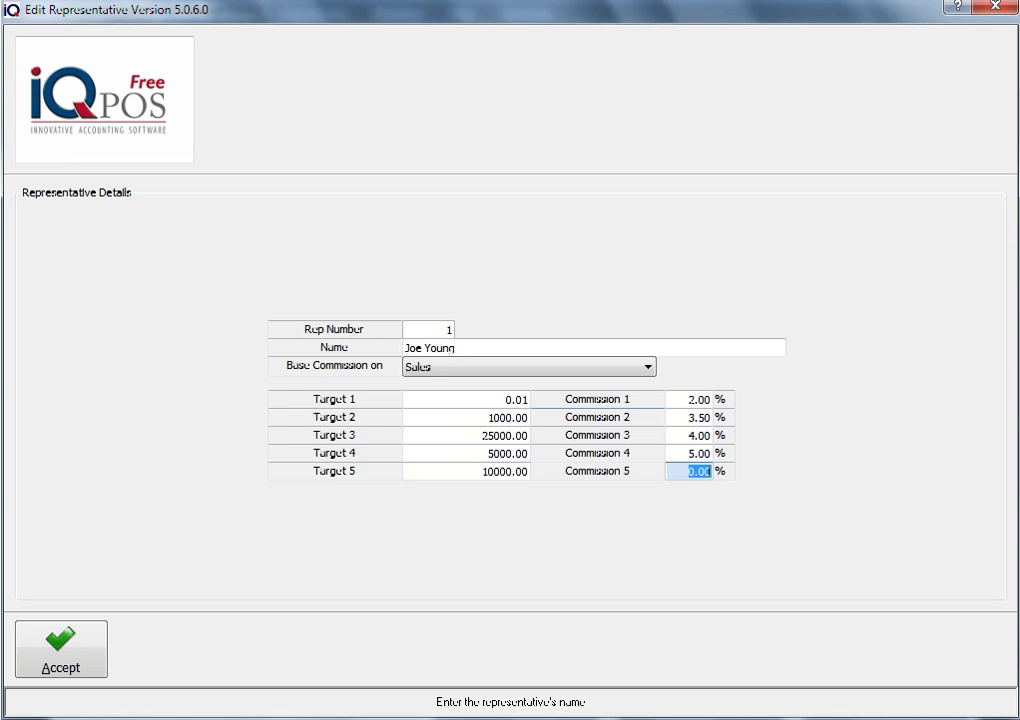
type("8")
key("Tab")
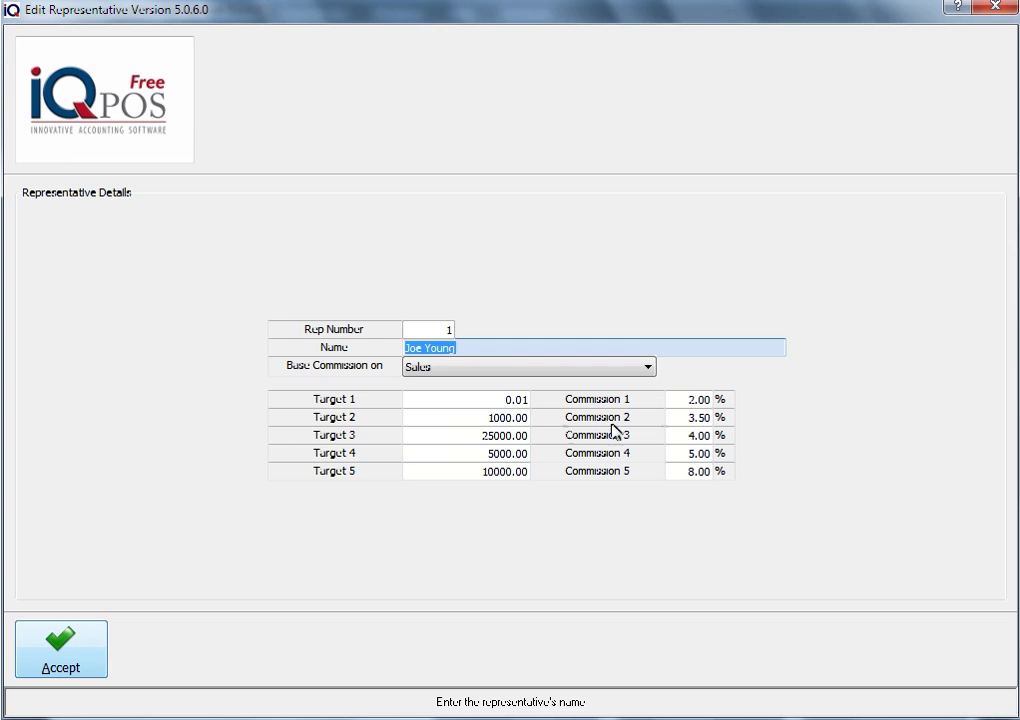
left_click(82, 657)
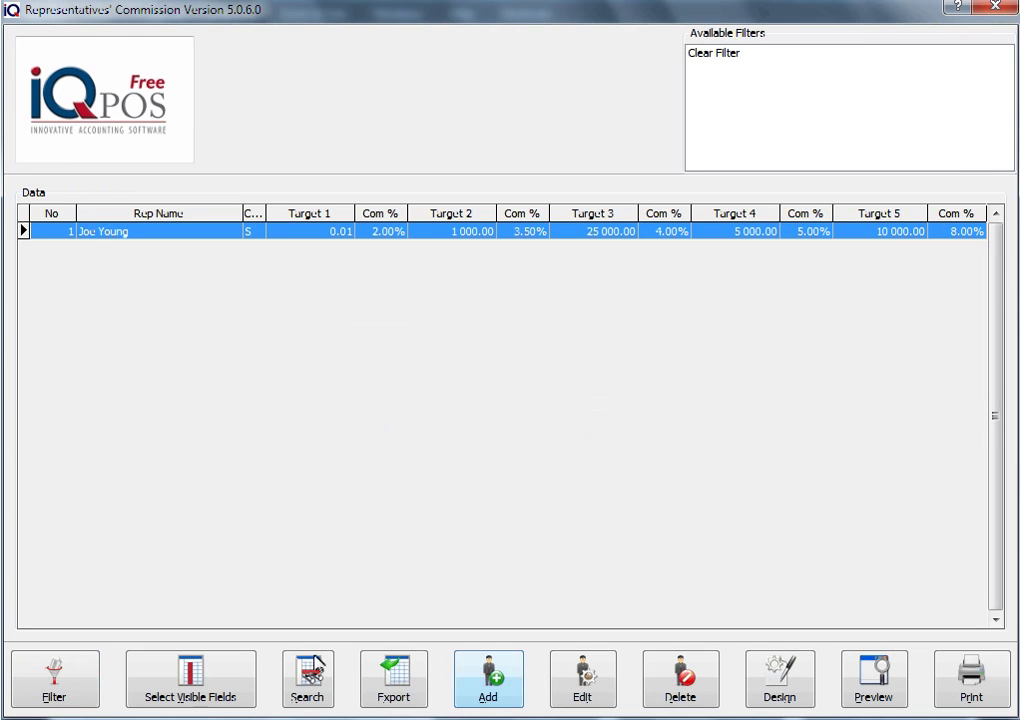
left_click(483, 672)
type("2")
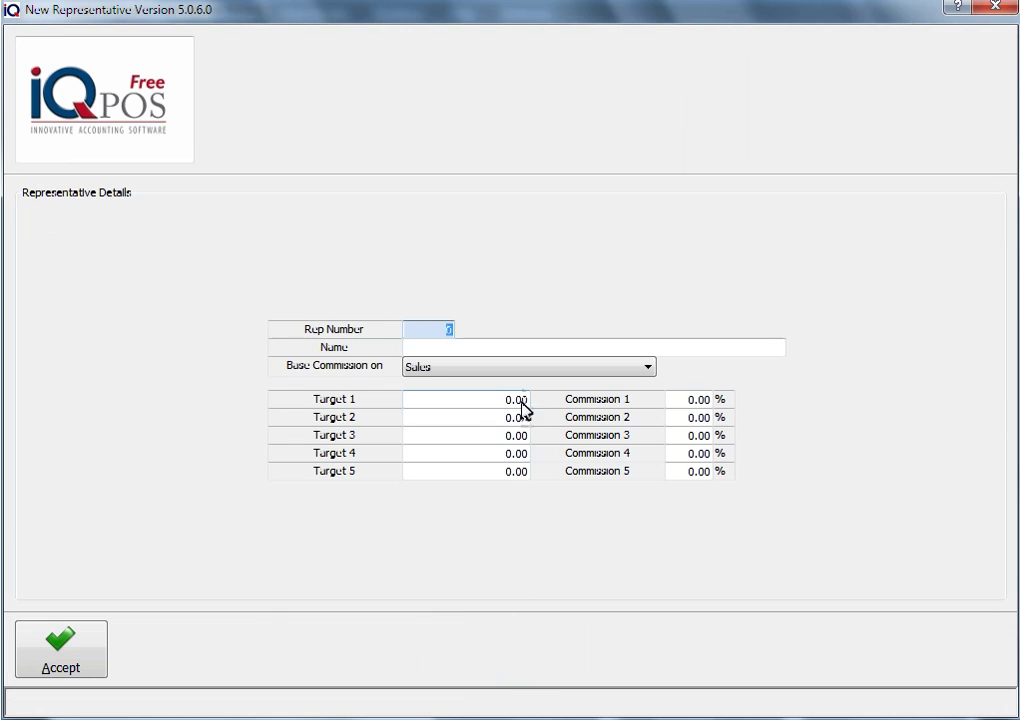
key("Tab")
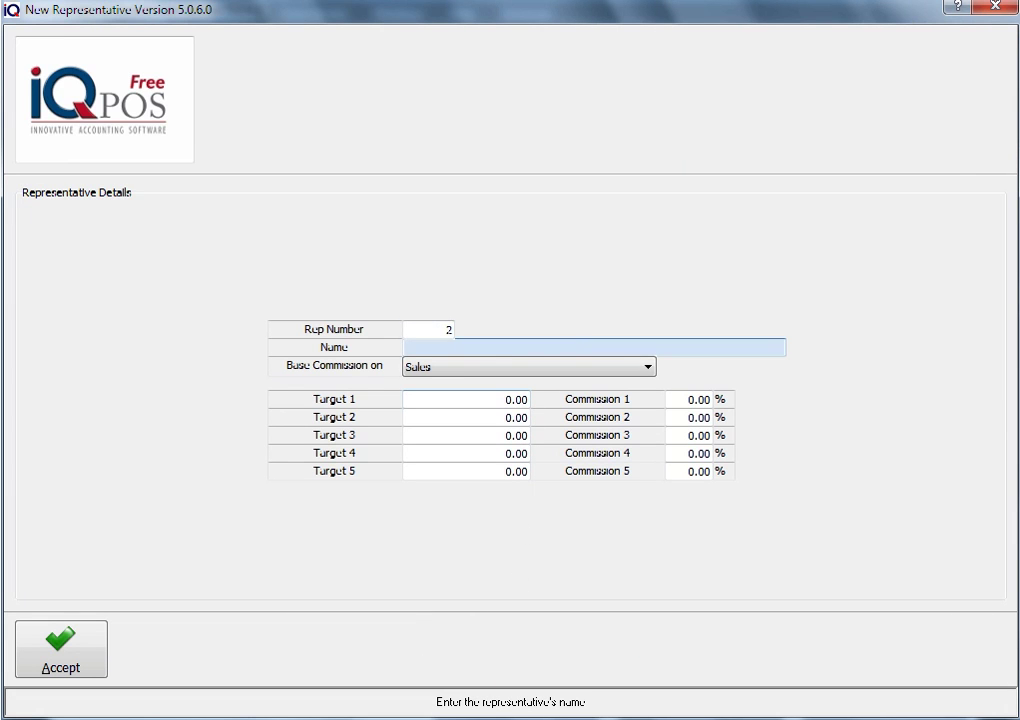
type("Jenny ")
type("P")
type("ool")
key("Tab")
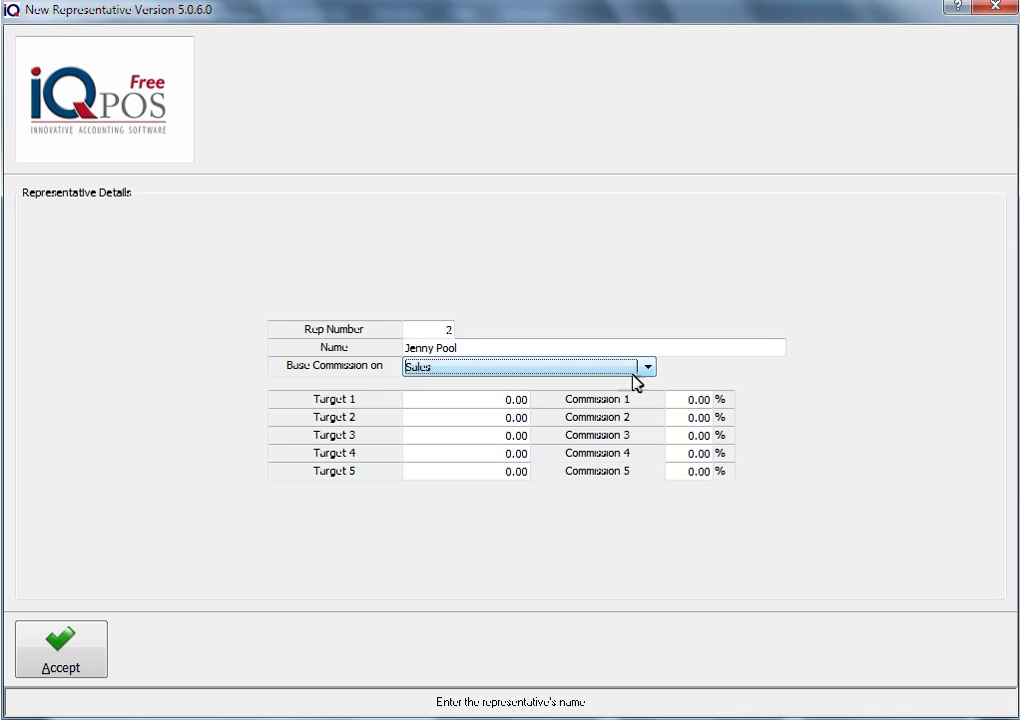
left_click(537, 370)
left_click(451, 385)
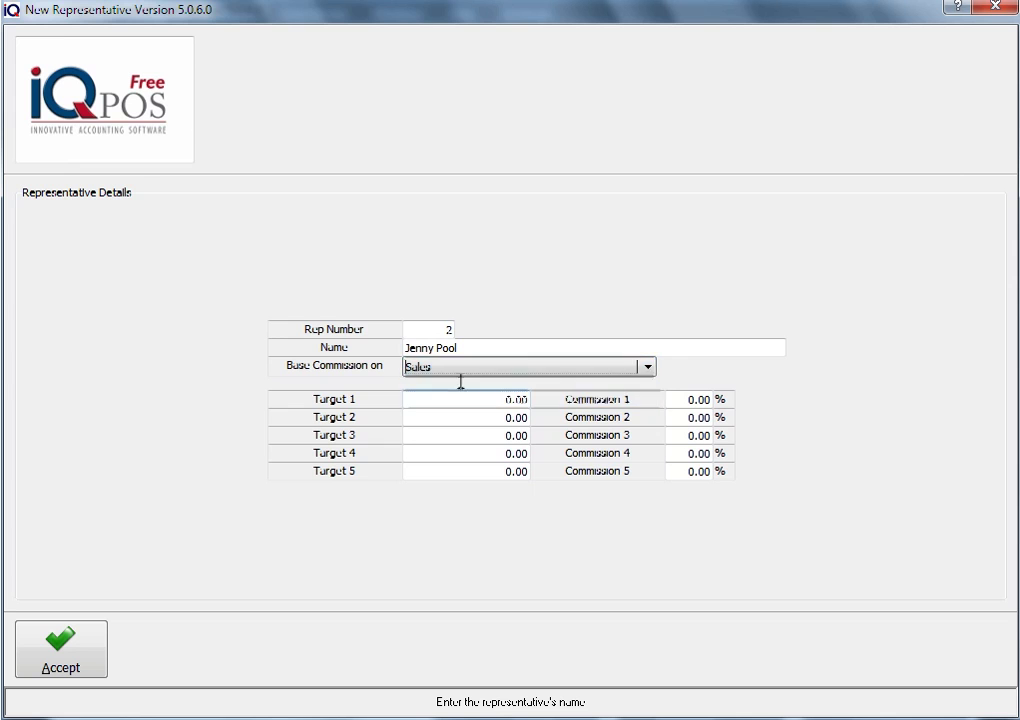
left_click(477, 403)
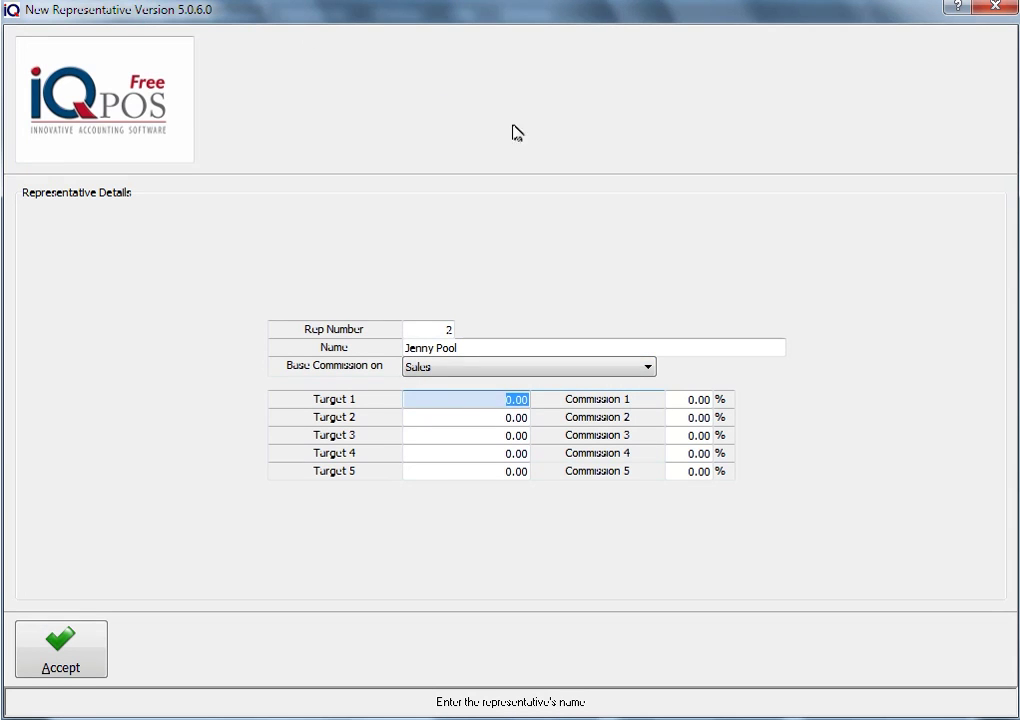
type("0.01")
key("Tab")
type("2")
key("Tab")
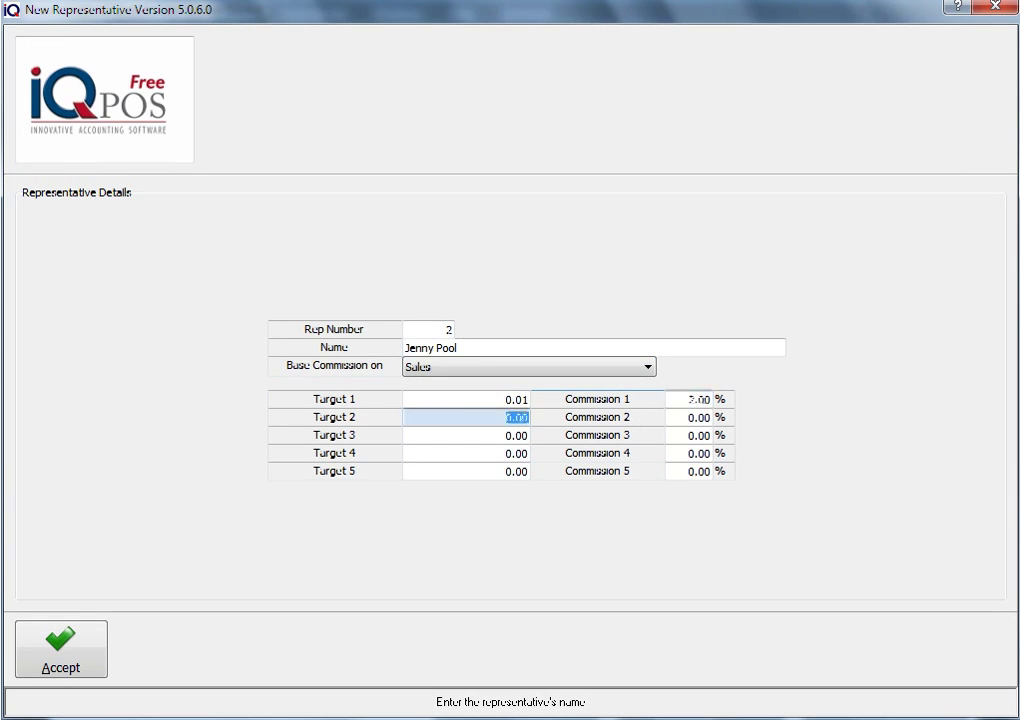
type("1500")
key("Tab")
type("1")
key("Tab")
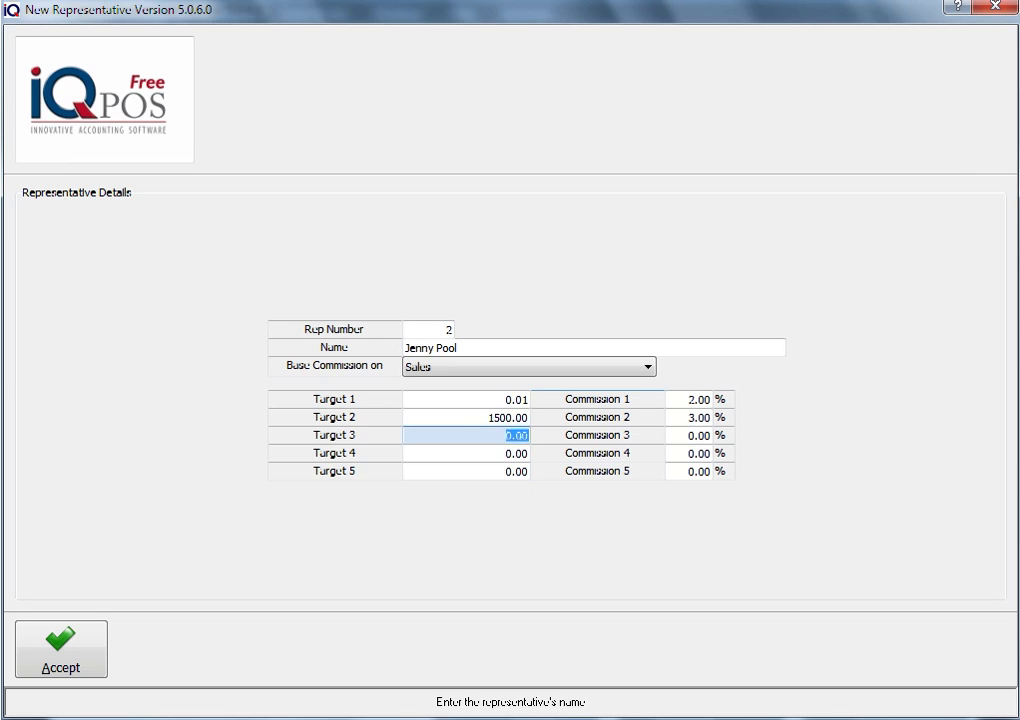
type("3000")
key("Tab")
type("4")
key("Tab")
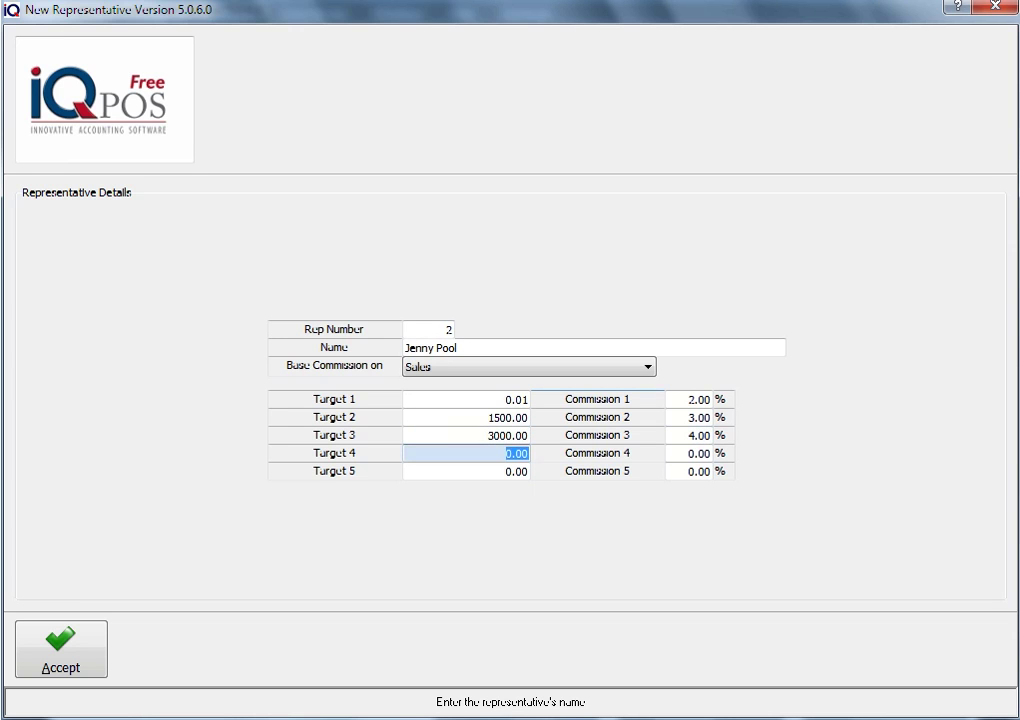
type("5000")
key("Tab")
type("5")
key("Tab")
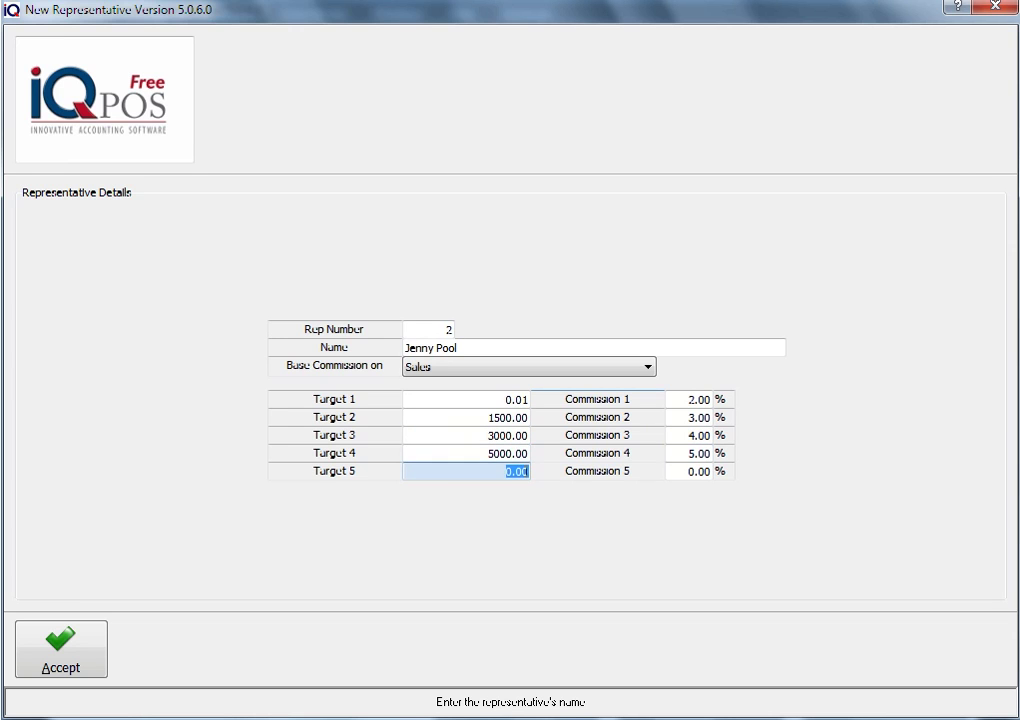
type("10000")
key("Tab")
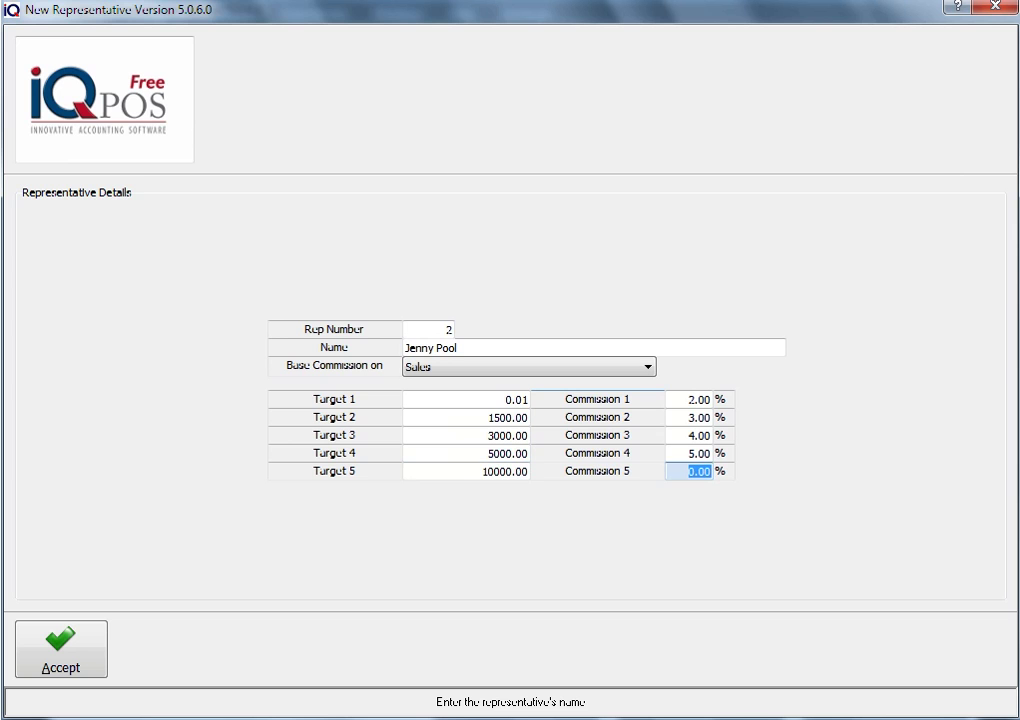
type("9")
key("Tab")
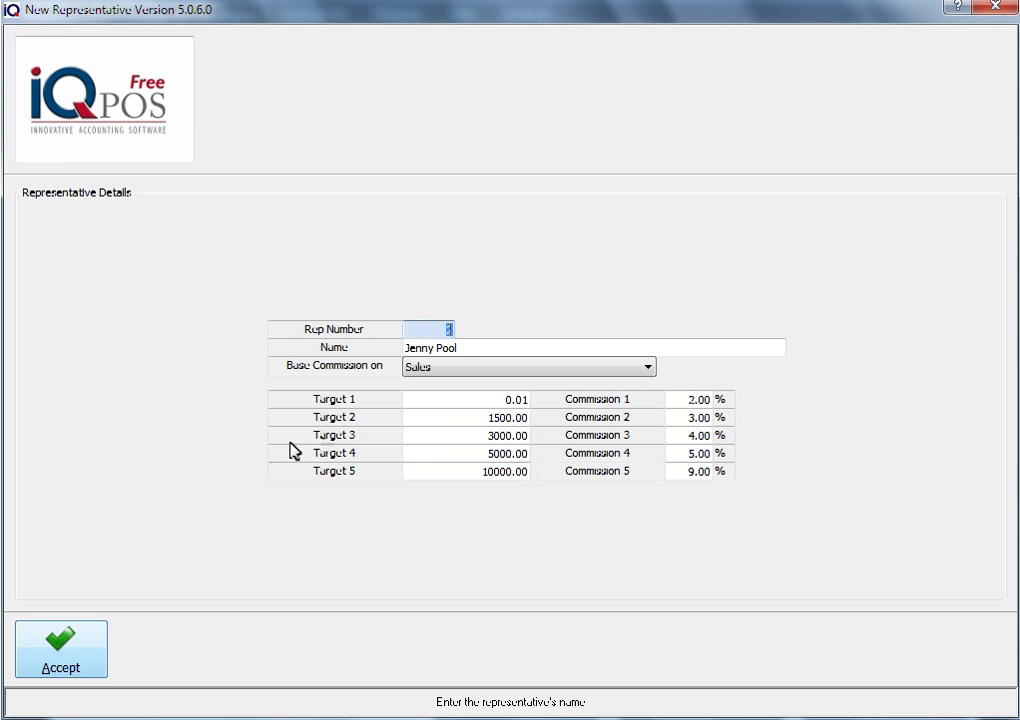
left_click(70, 668)
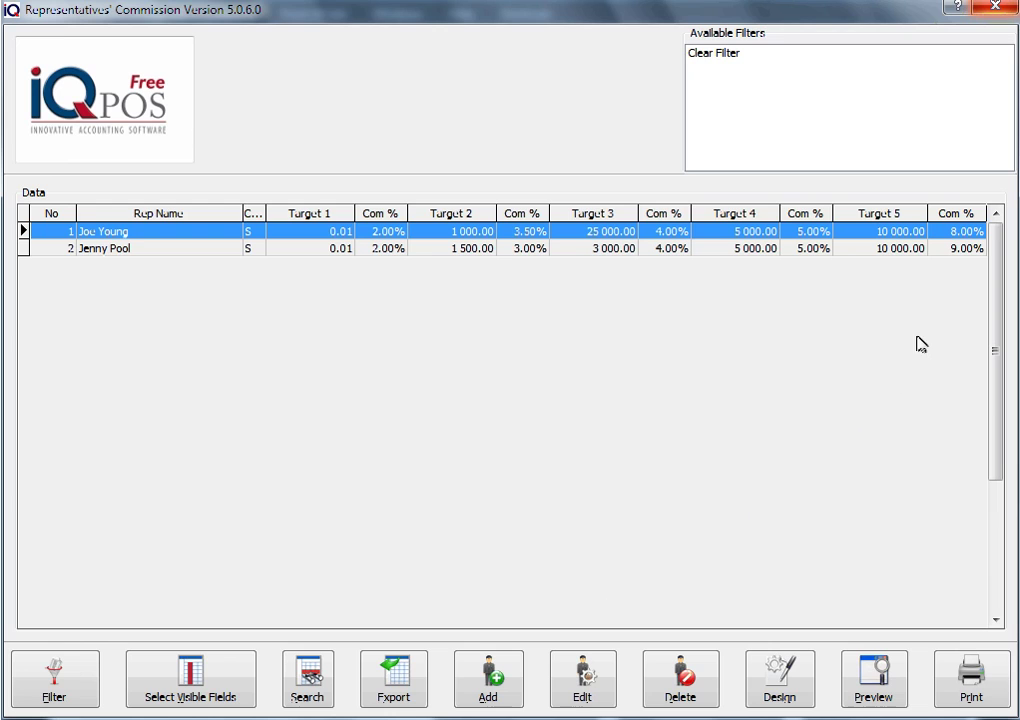
Step: Close the commission list and Default Tables, then open debtor BLUE001 in Debtor Maintenance
left_click(996, 12)
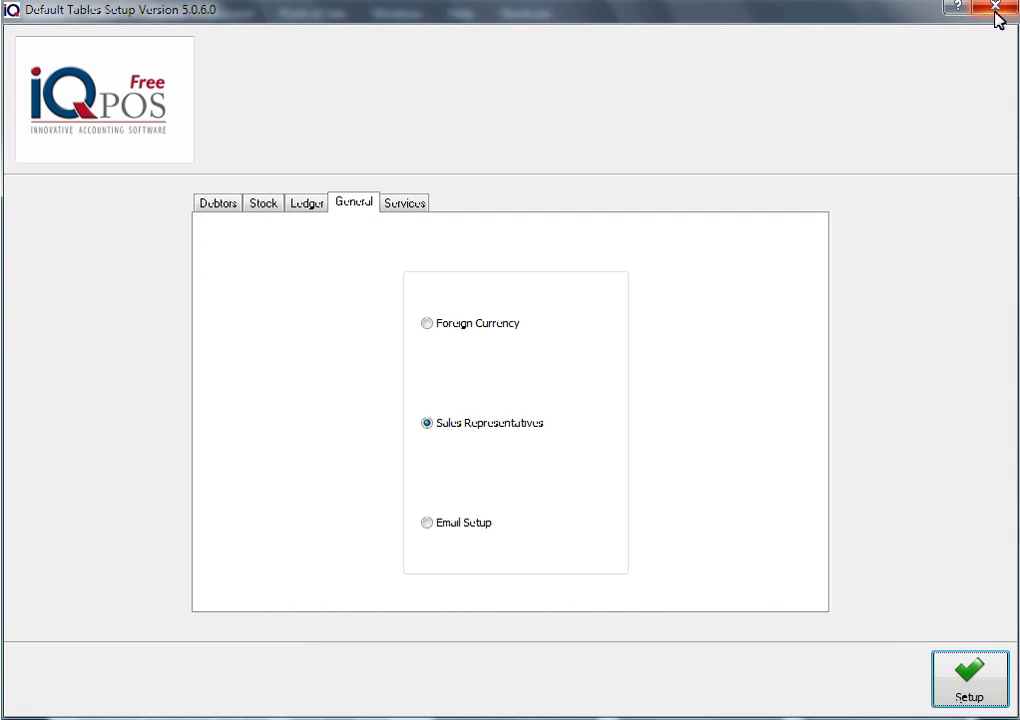
left_click(996, 12)
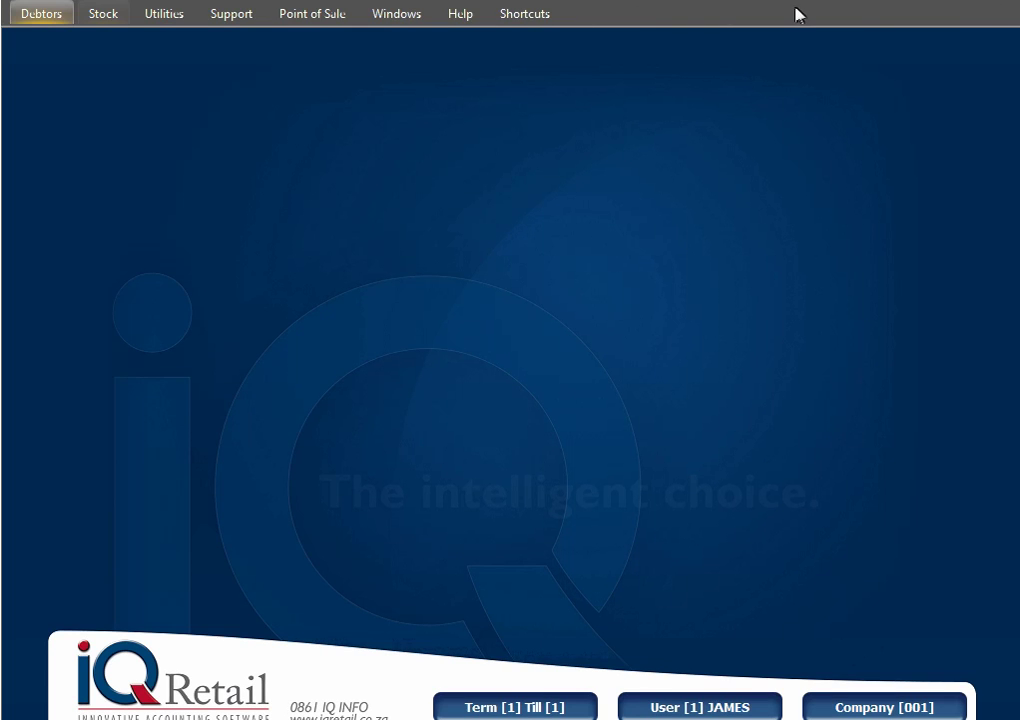
left_click(43, 20)
left_click(40, 64)
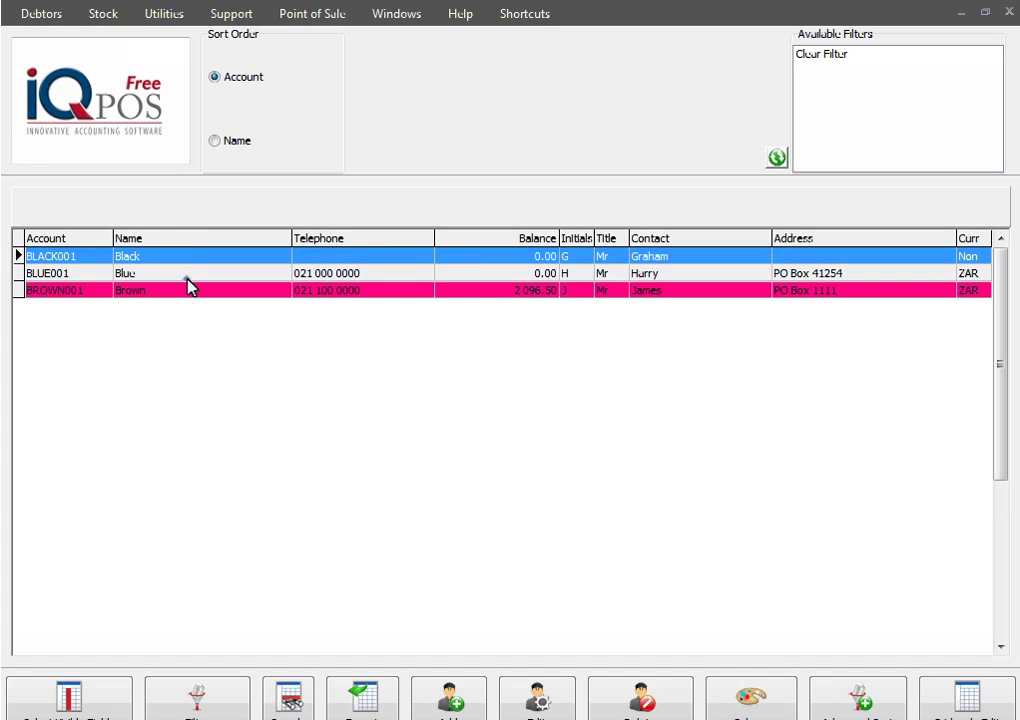
double_click(187, 277)
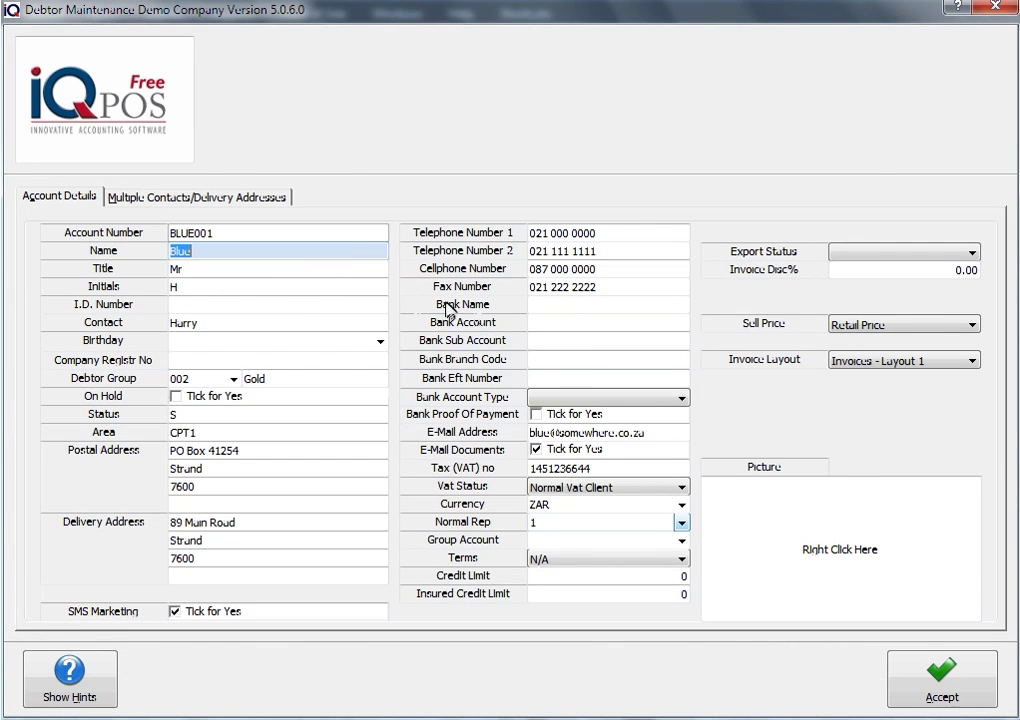
left_click(680, 523)
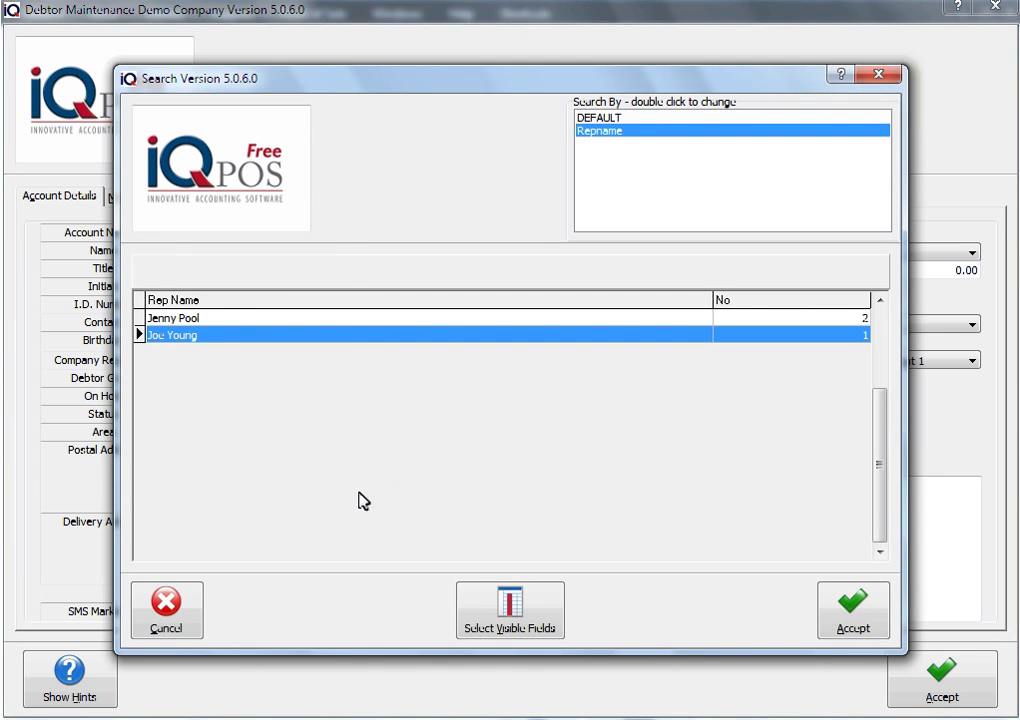
left_click(164, 320)
key("Return")
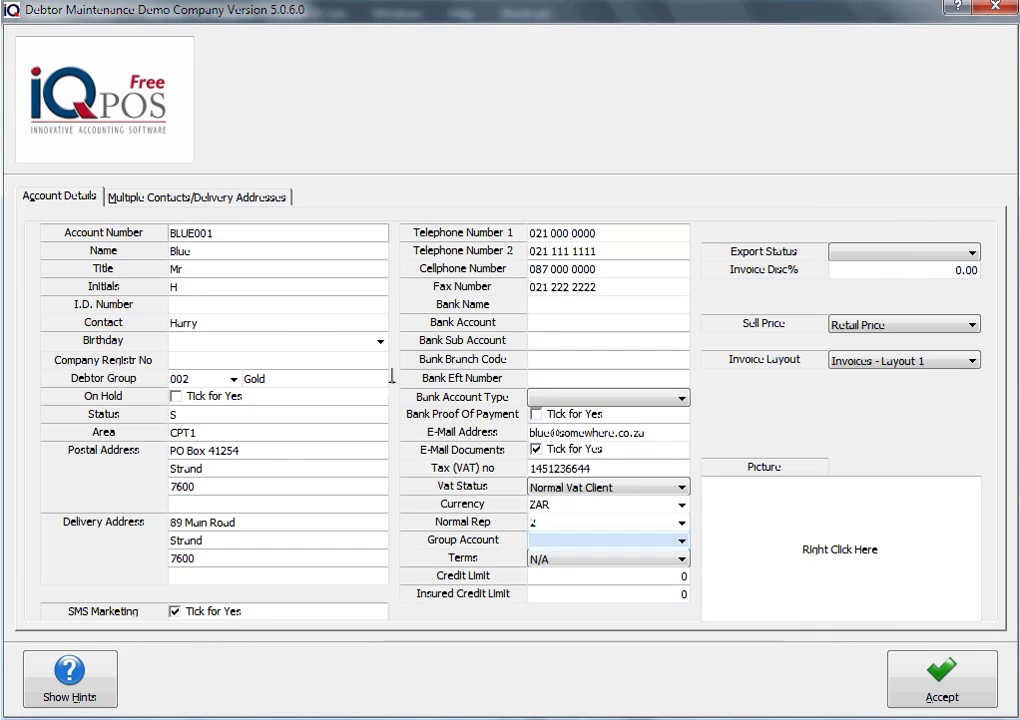